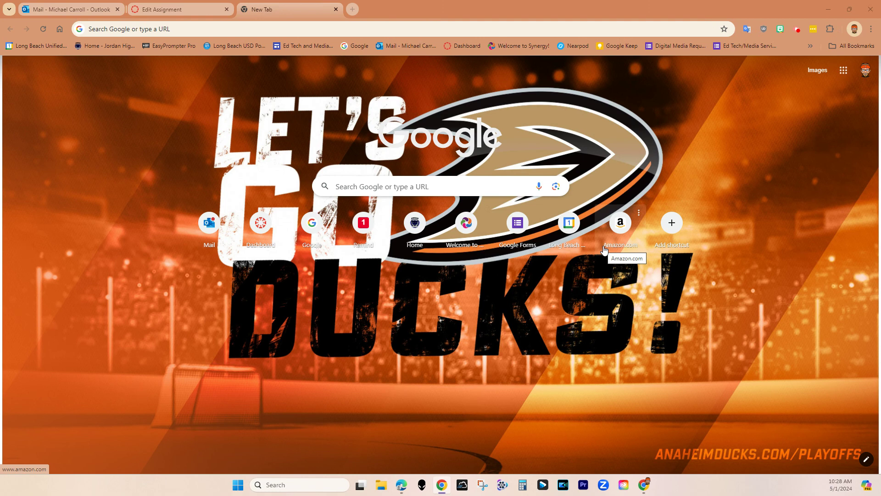
# Search Google Images for "adobe cloud icon on mac", preview the Creative Cloud menu bar icon picture, and return to the Google home page.
pyautogui.click(426, 186)
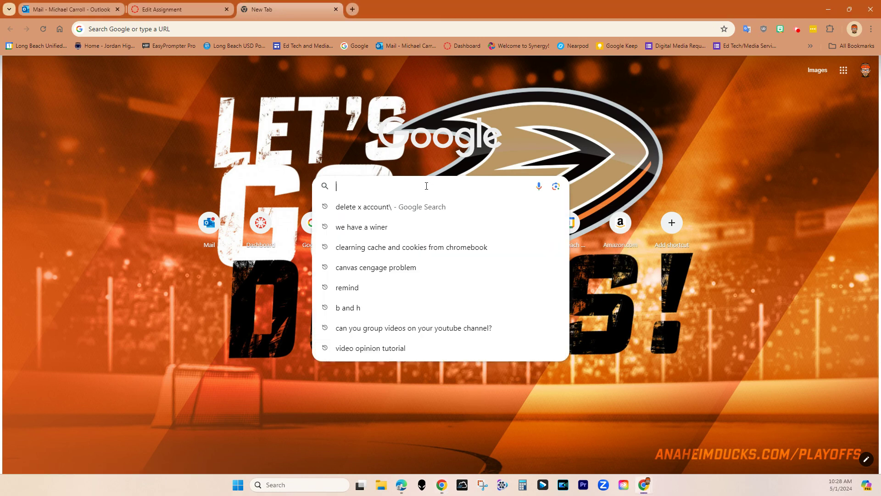
pyautogui.write('adobe ex')
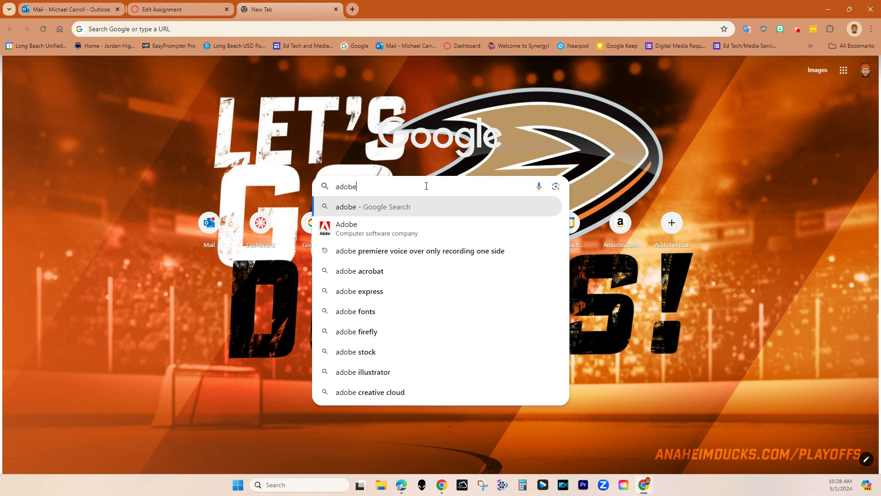
pyautogui.press('BackSpace')
pyautogui.press('BackSpace')
pyautogui.write('cloud icon on mac')
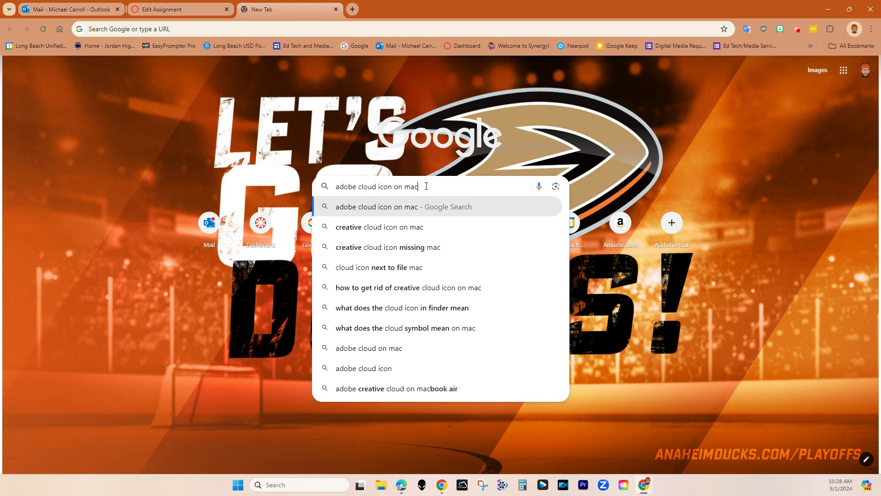
pyautogui.press('Return')
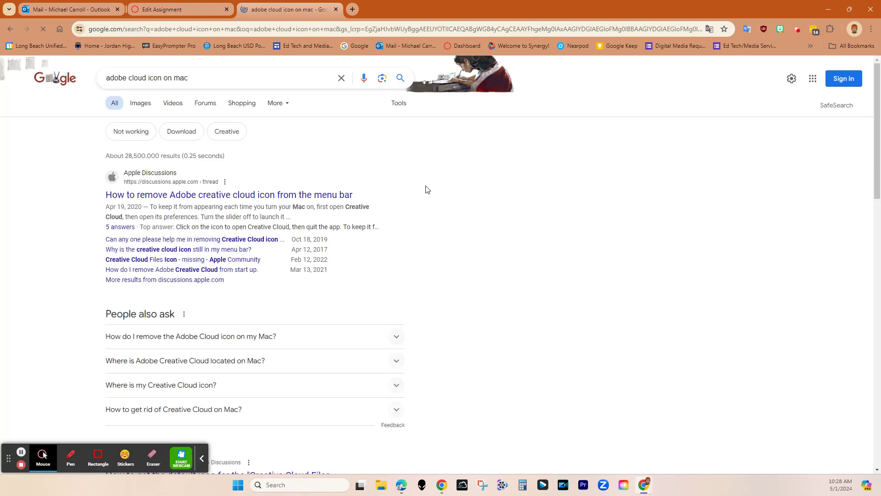
pyautogui.click(147, 102)
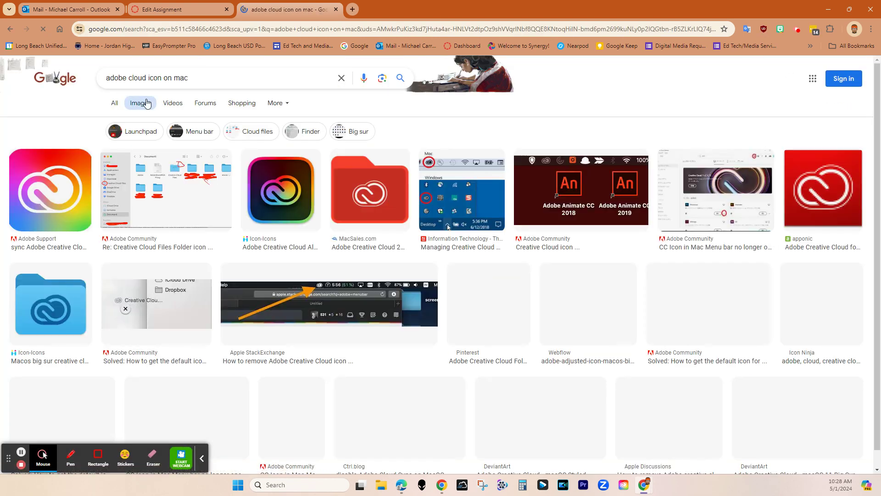
pyautogui.click(540, 179)
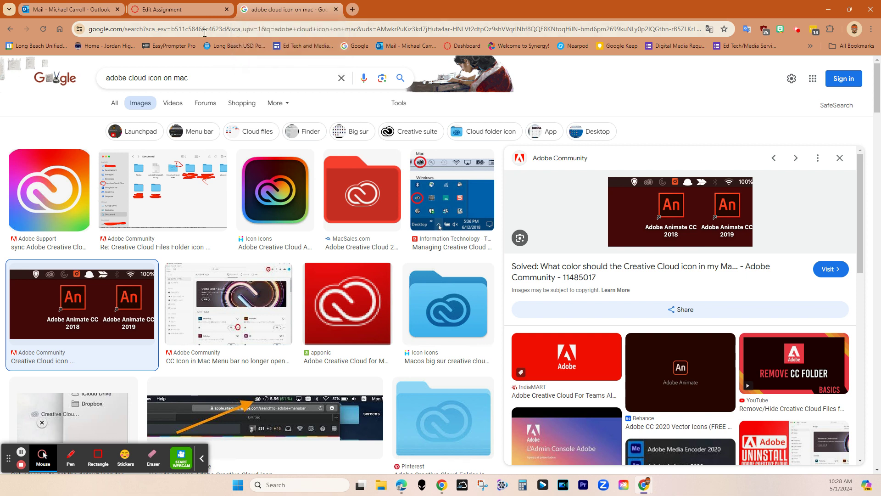
pyautogui.click(351, 46)
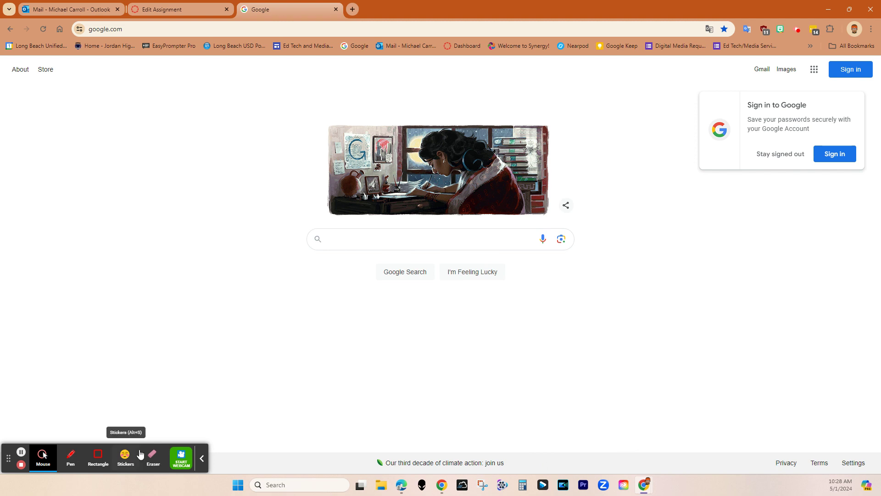
# Search the computer's installed apps for "adobe" to locate Adobe Creative Cloud, and close the search.
pyautogui.click(625, 486)
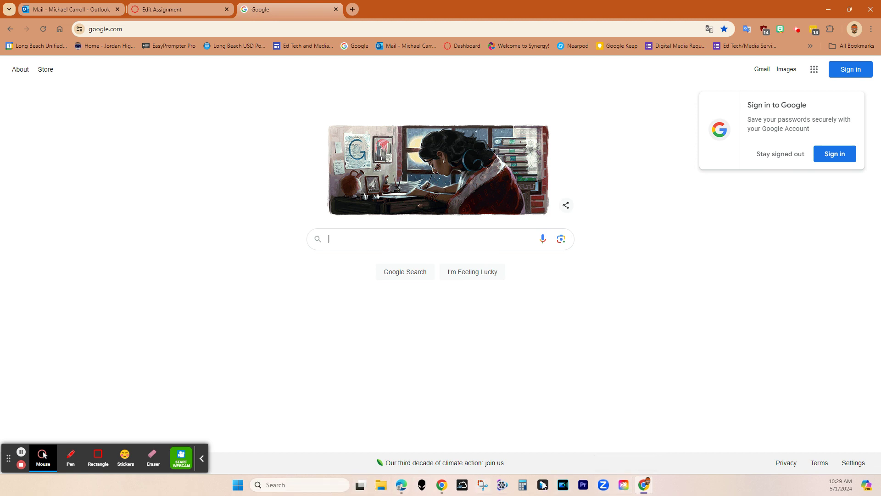
pyautogui.click(237, 486)
pyautogui.click(528, 190)
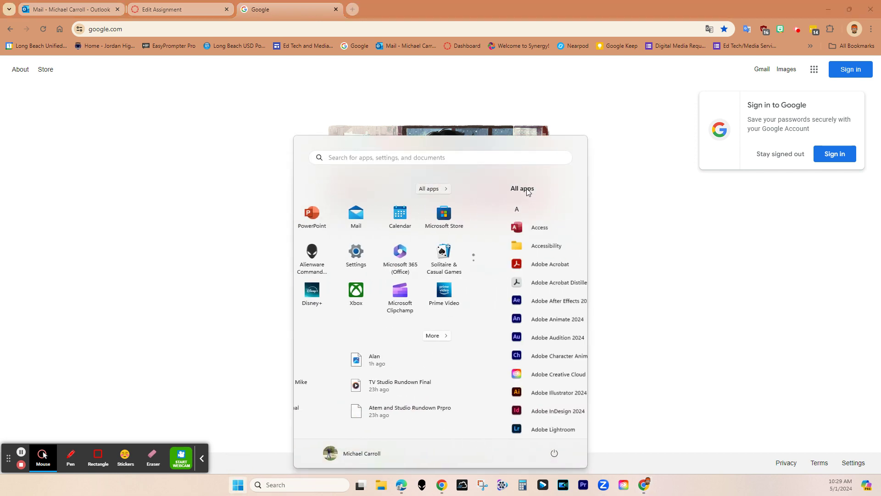
pyautogui.click(370, 157)
pyautogui.write('a')
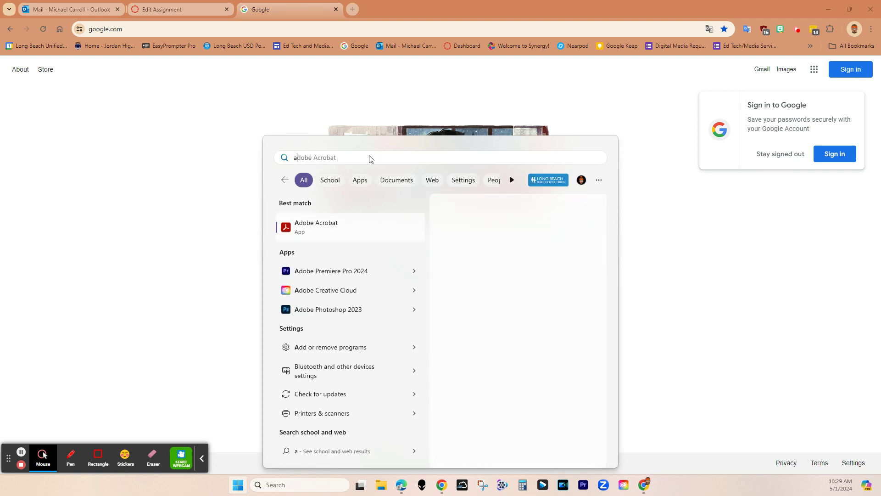
pyautogui.write('dobe')
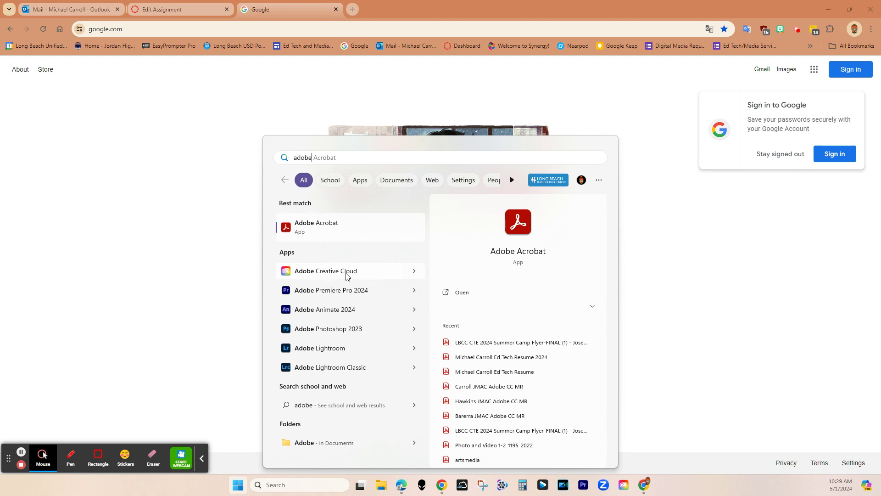
pyautogui.click(449, 104)
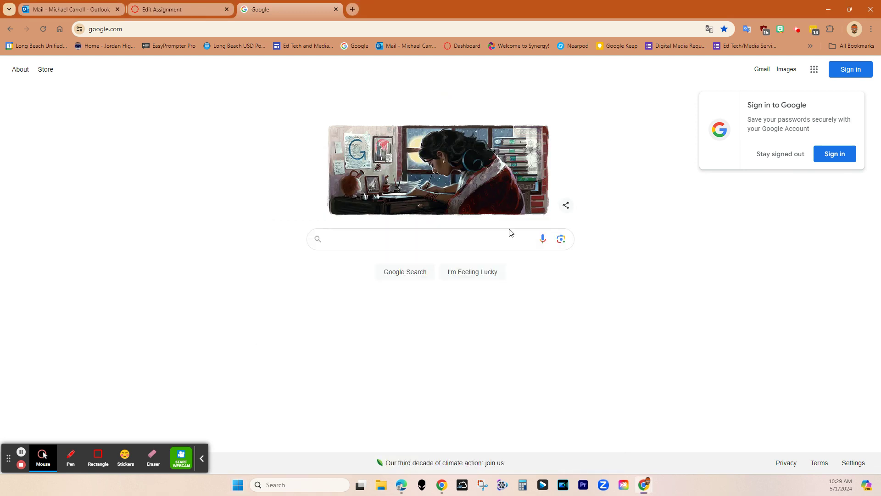
# Open Creative Cloud Desktop and look through the full list of apps in the plan.
pyautogui.click(624, 487)
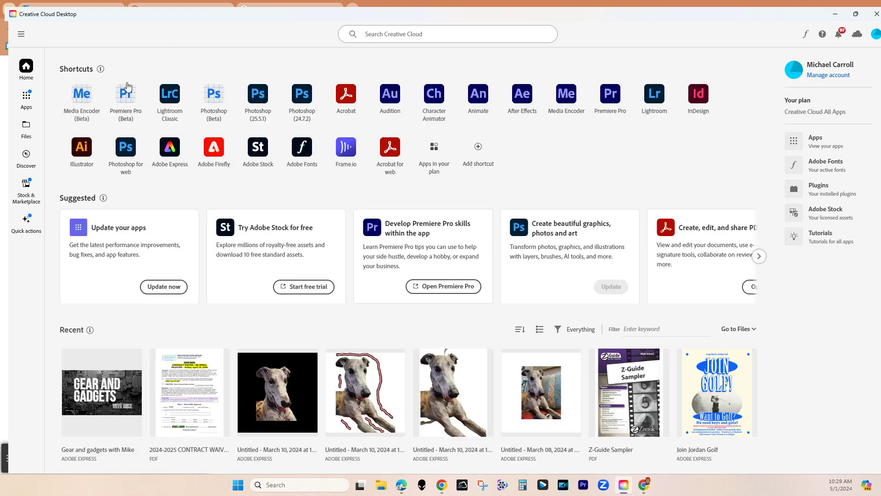
pyautogui.click(27, 98)
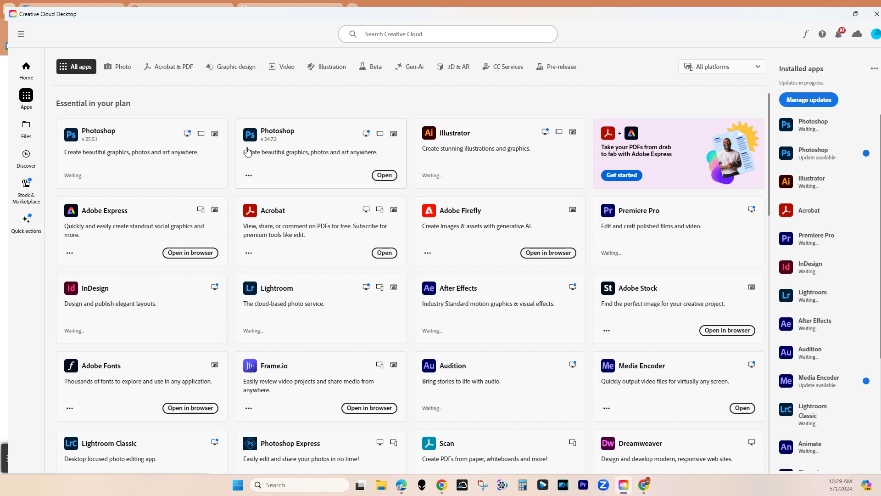
pyautogui.scroll(-3, 332, 282)
pyautogui.scroll(-4, 331, 282)
pyautogui.scroll(5, 331, 282)
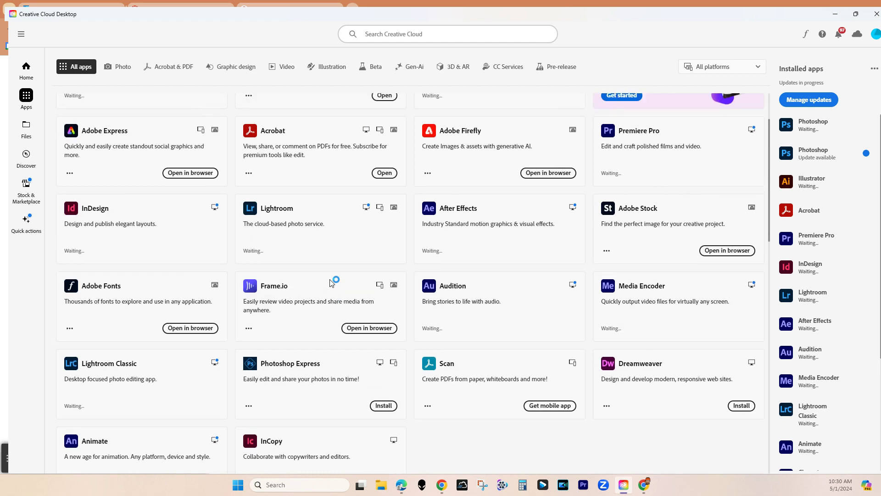
pyautogui.scroll(2, 332, 282)
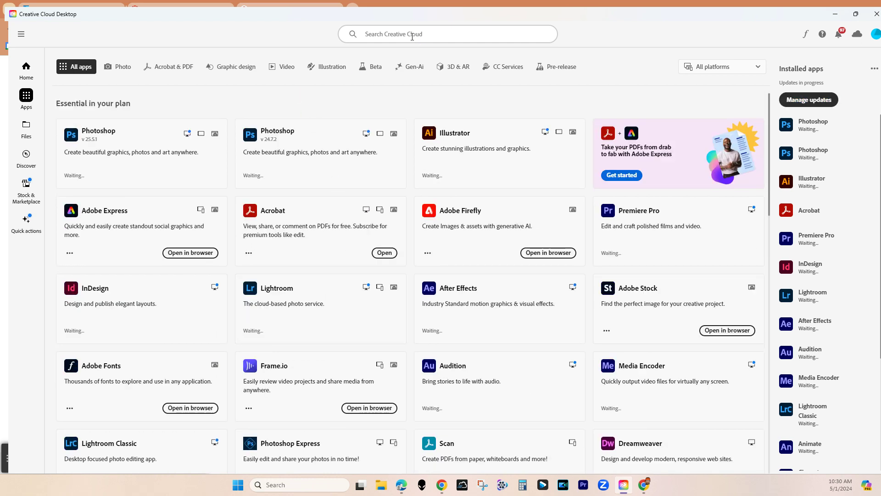
# Search Creative Cloud for "express" to locate Adobe Express, and clear the search.
pyautogui.click(494, 32)
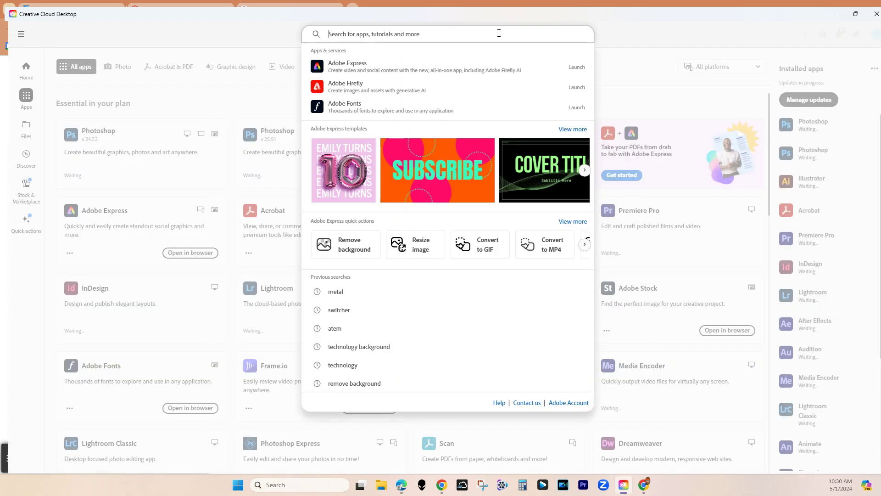
pyautogui.write('ai')
pyautogui.press('BackSpace')
pyautogui.press('BackSpace')
pyautogui.write('expre')
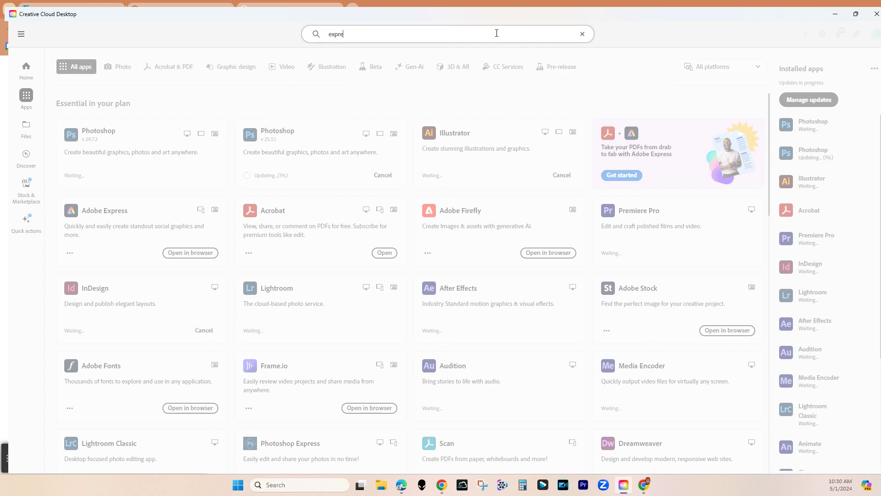
pyautogui.write('ss')
pyautogui.click(574, 35)
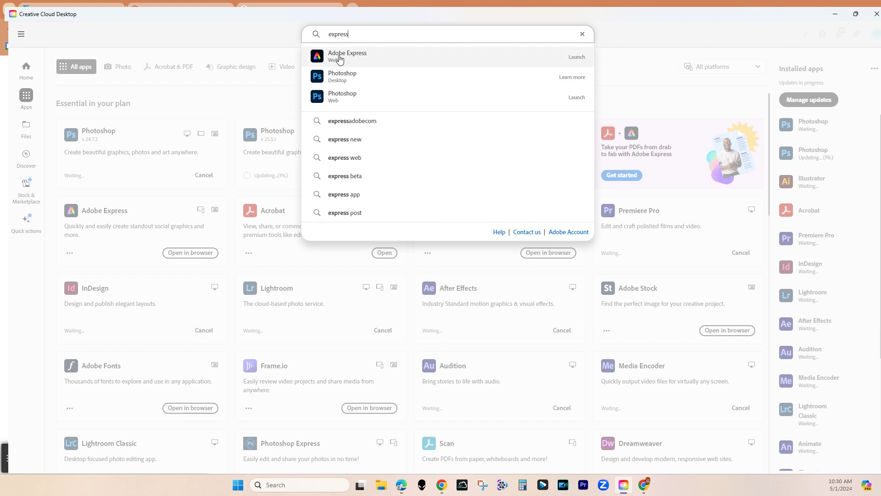
pyautogui.click(582, 34)
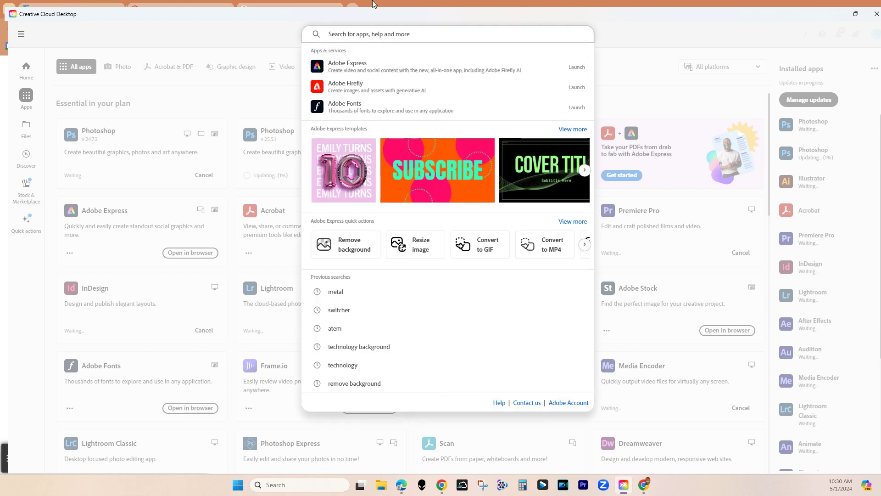
# Search the web for "adobe express" in a new Chrome tab and open the official Adobe Express site.
pyautogui.click(352, 5)
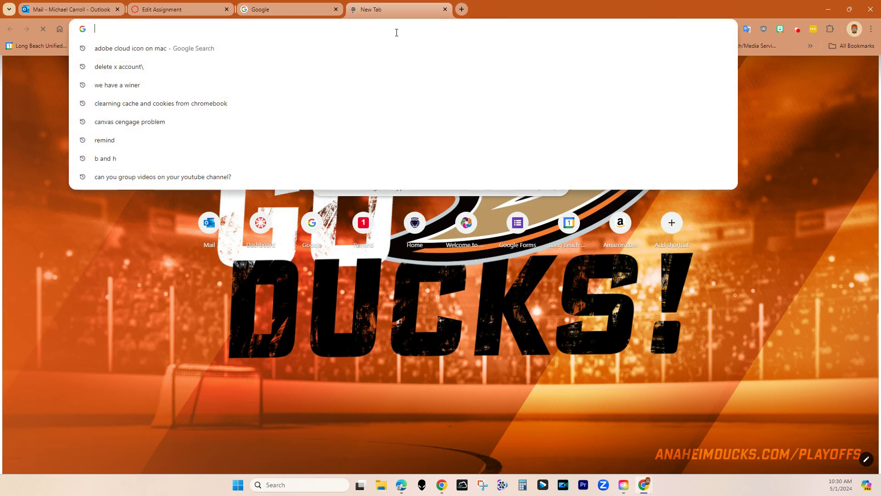
pyautogui.write('adobe express')
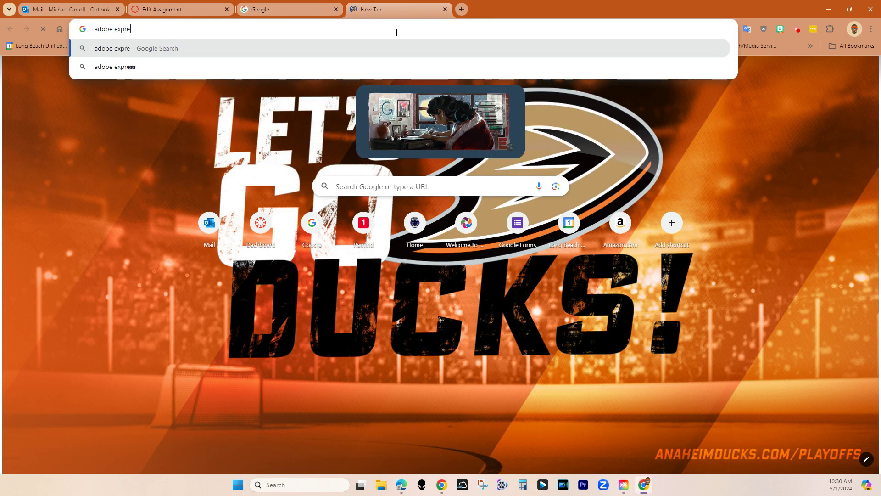
pyautogui.press('Return')
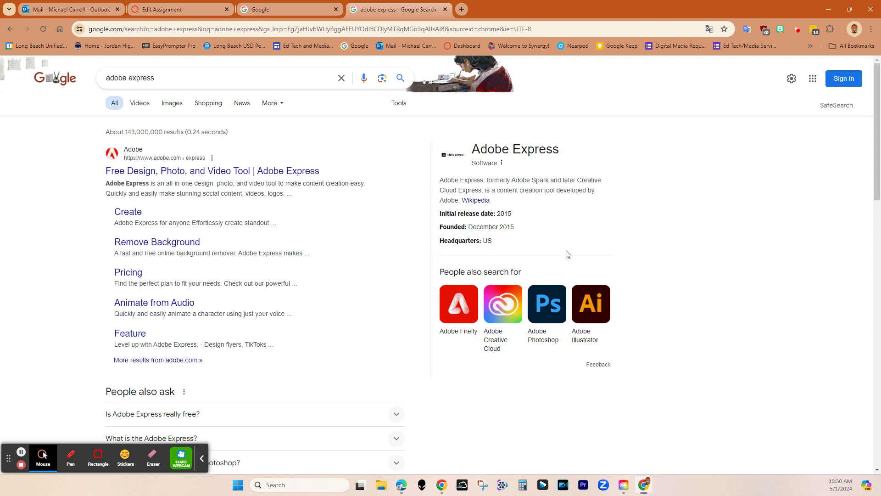
pyautogui.scroll(-6, 277, 279)
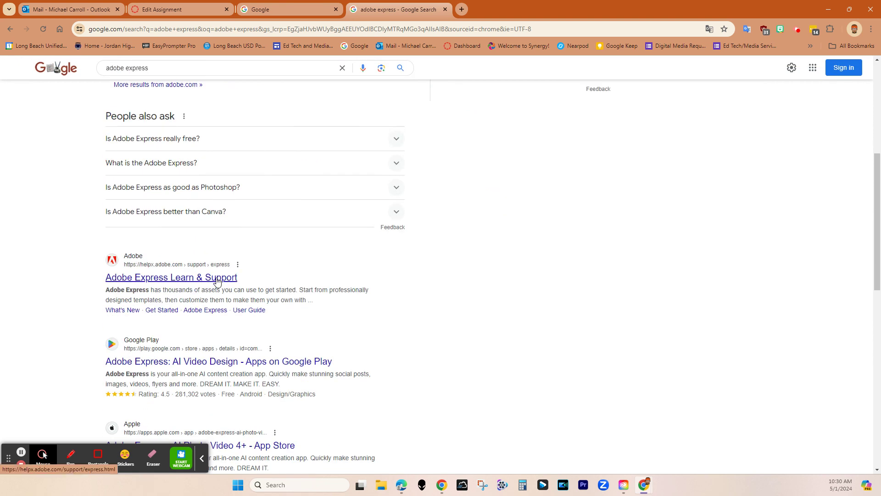
pyautogui.scroll(6, 240, 263)
pyautogui.click(193, 173)
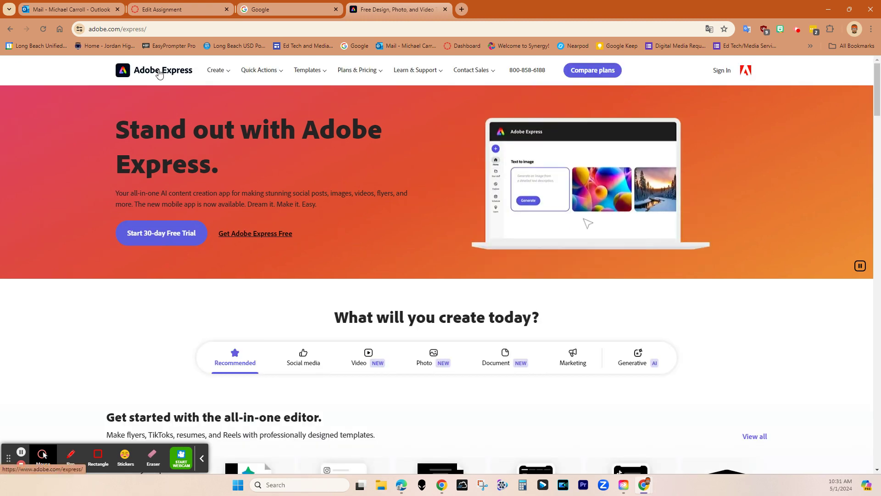
# Sign in to Adobe Express with the saved account e-mail and password, and dismiss the password-update and notification prompts.
pyautogui.click(722, 71)
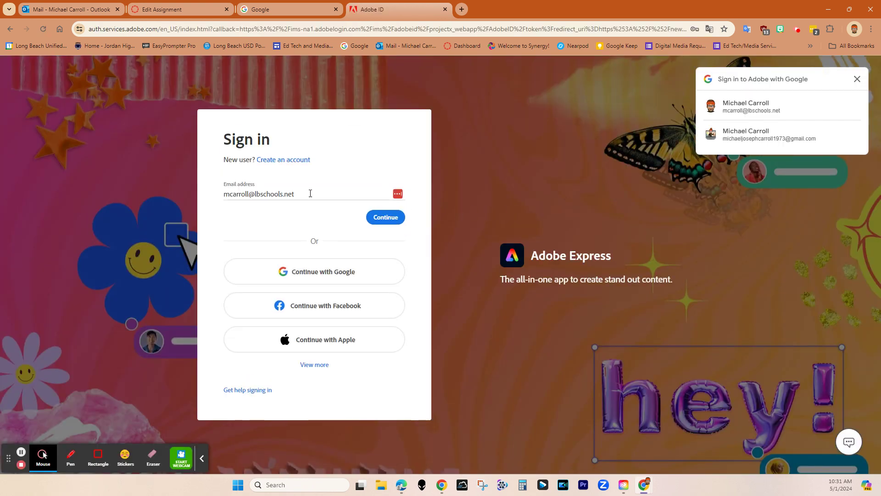
pyautogui.click(309, 195)
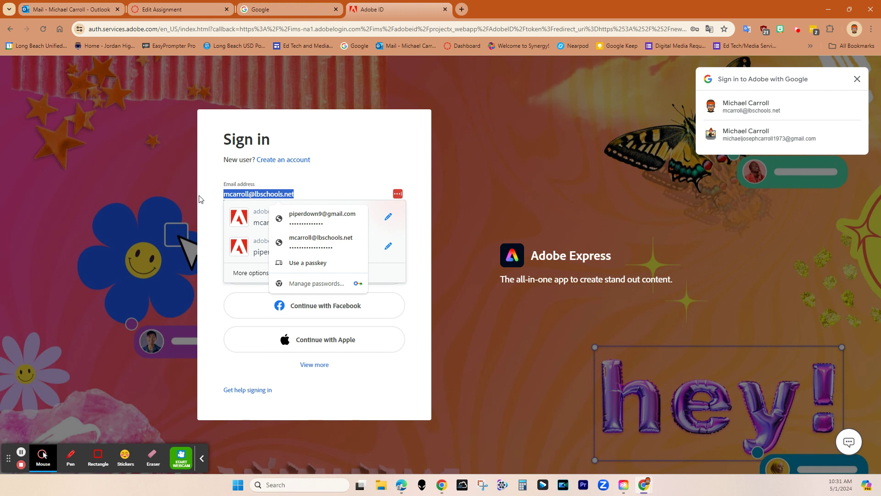
pyautogui.click(297, 218)
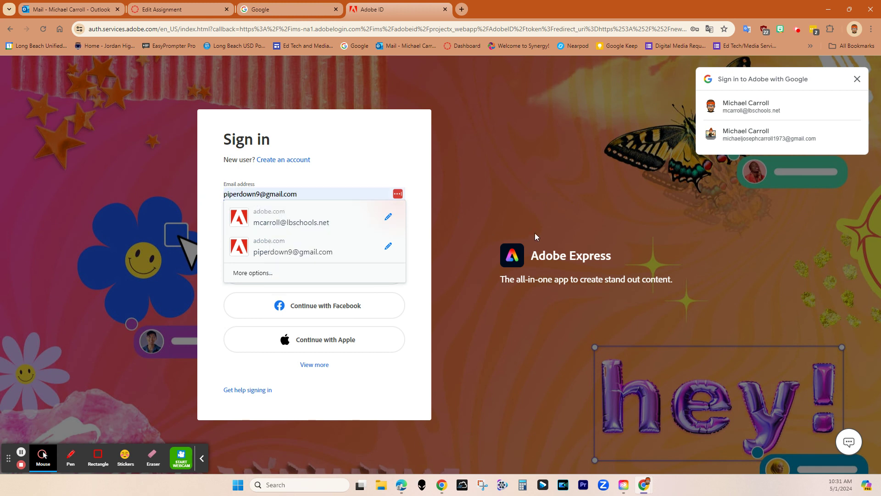
pyautogui.click(482, 200)
pyautogui.click(383, 221)
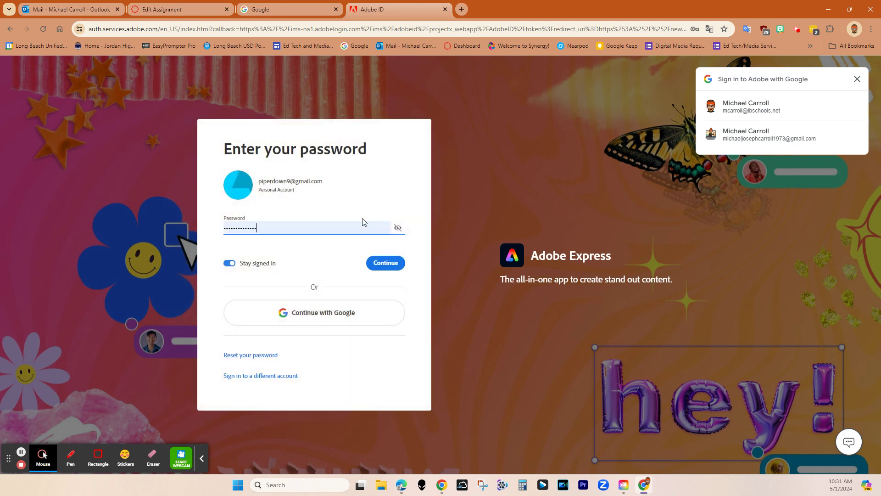
pyautogui.click(384, 264)
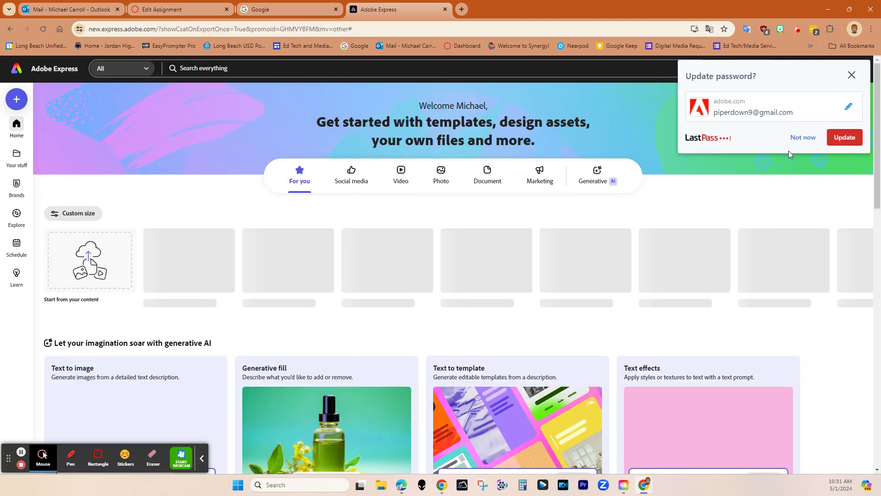
pyautogui.click(851, 75)
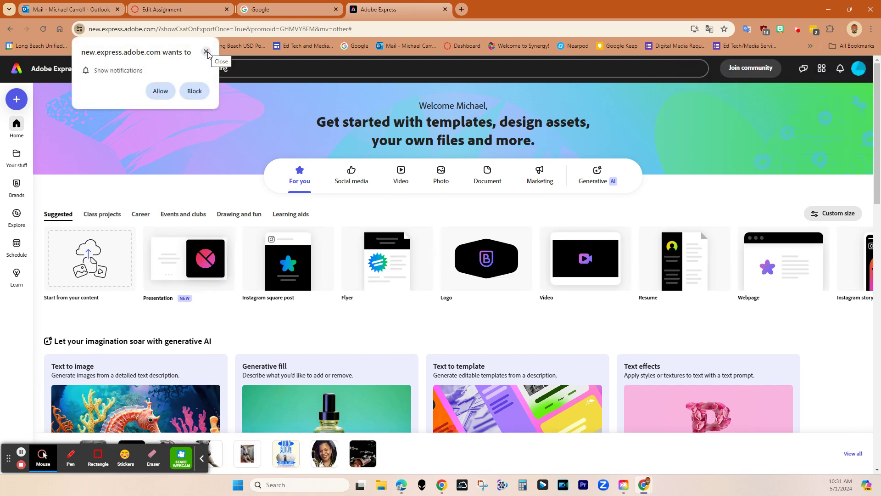
pyautogui.click(206, 52)
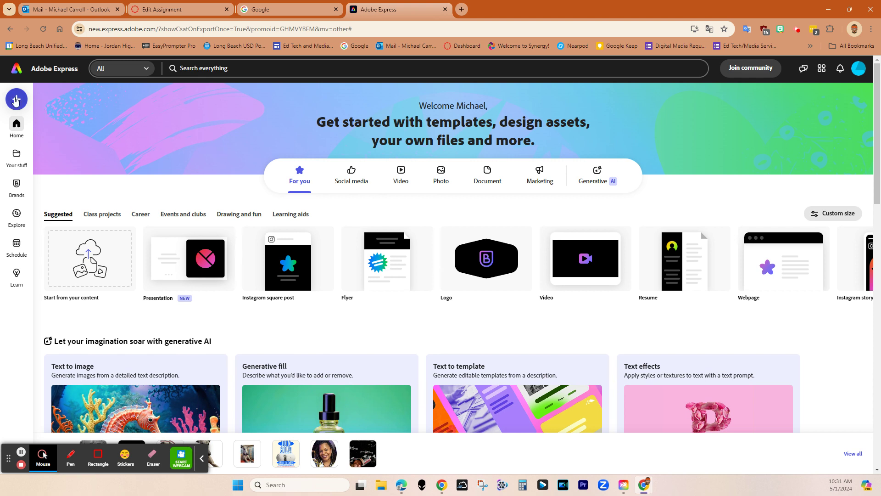
# Open the options for creating a new project and look through the suggested sizes down to Invitation.
pyautogui.click(18, 100)
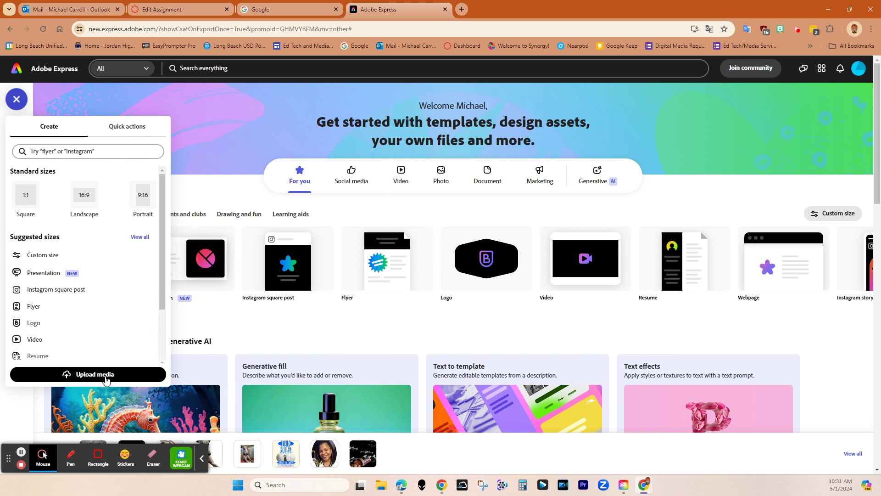
pyautogui.scroll(-3, 58, 323)
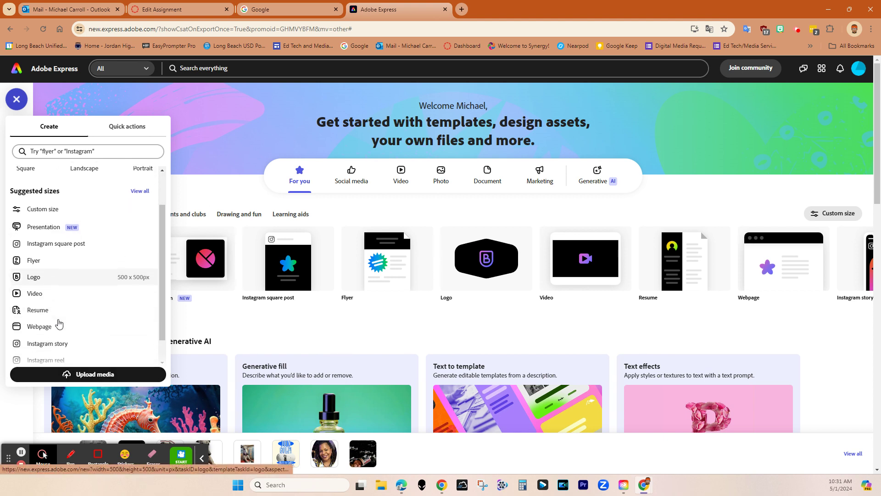
pyautogui.scroll(-1, 59, 324)
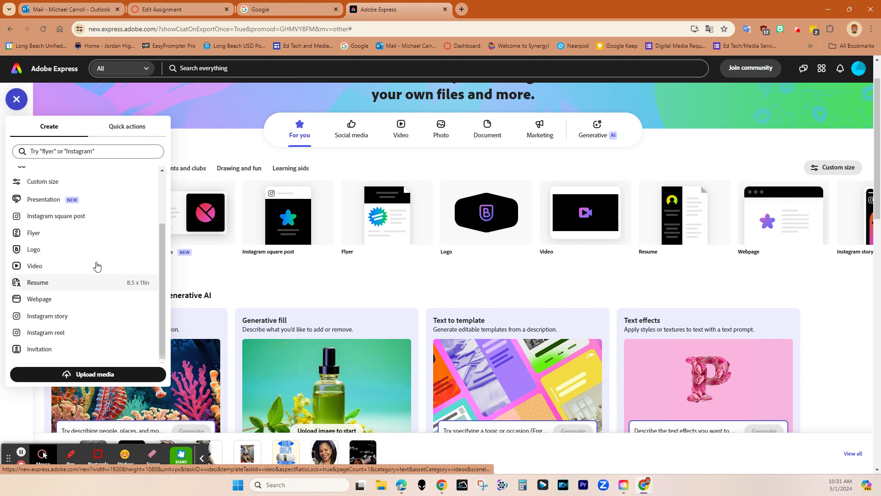
# Create a new blank project in the standard 16:9 Landscape size.
pyautogui.scroll(2, 75, 211)
pyautogui.scroll(1, 83, 231)
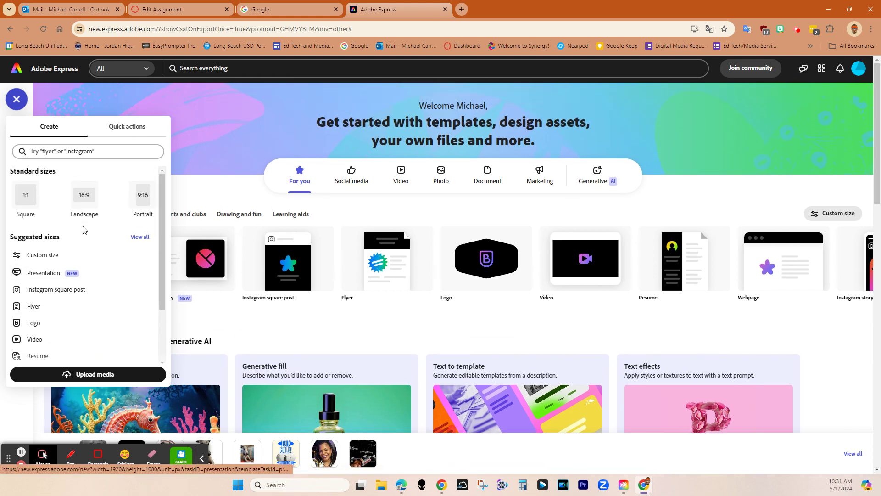
pyautogui.click(85, 196)
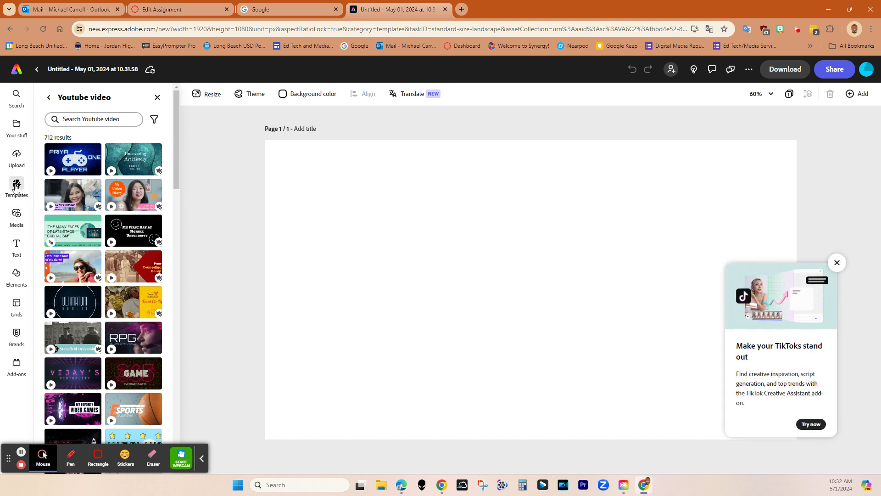
# Look through the media, text and elements libraries available for the new project.
pyautogui.click(17, 214)
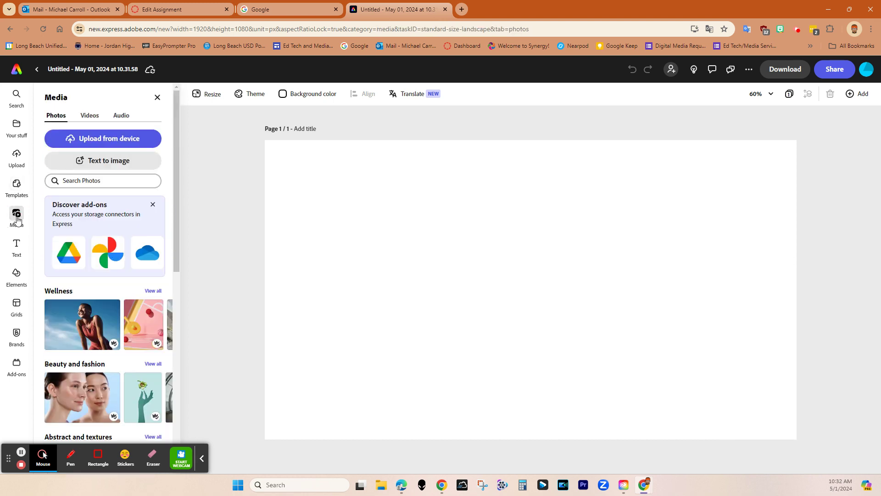
pyautogui.click(17, 245)
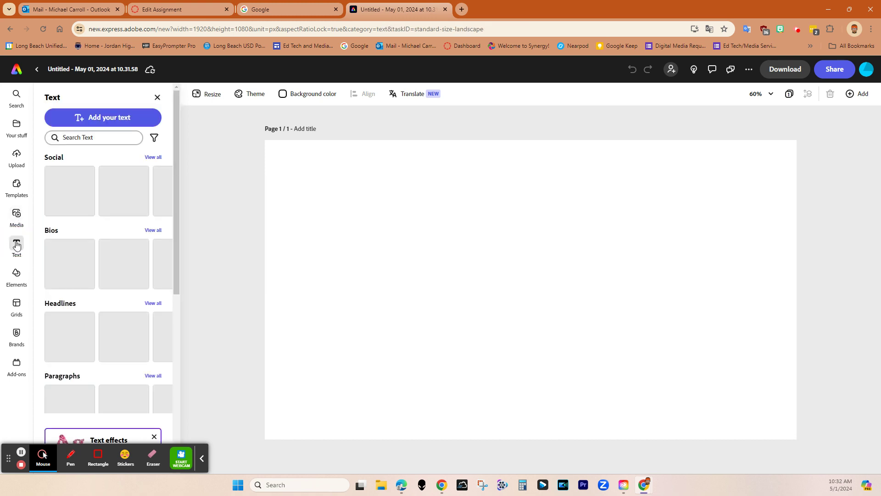
pyautogui.click(17, 273)
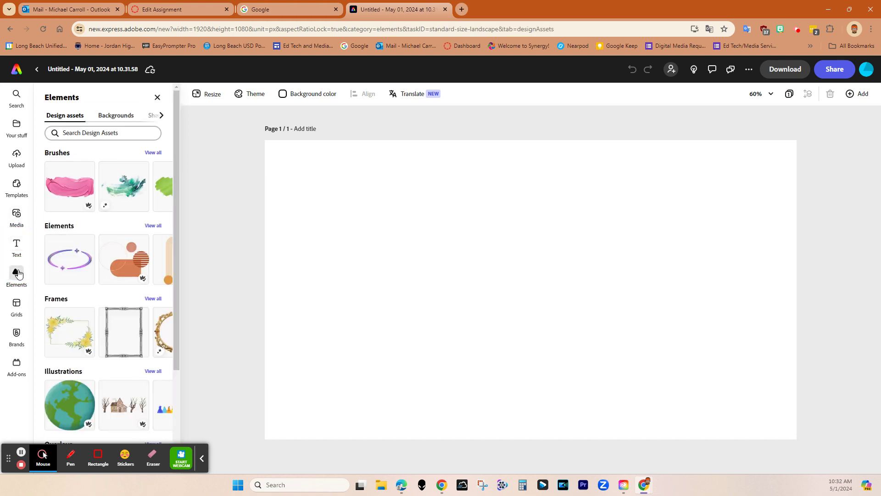
# Add the green watercolor brush from the design assets to the page, and delete it from the page.
pyautogui.click(125, 255)
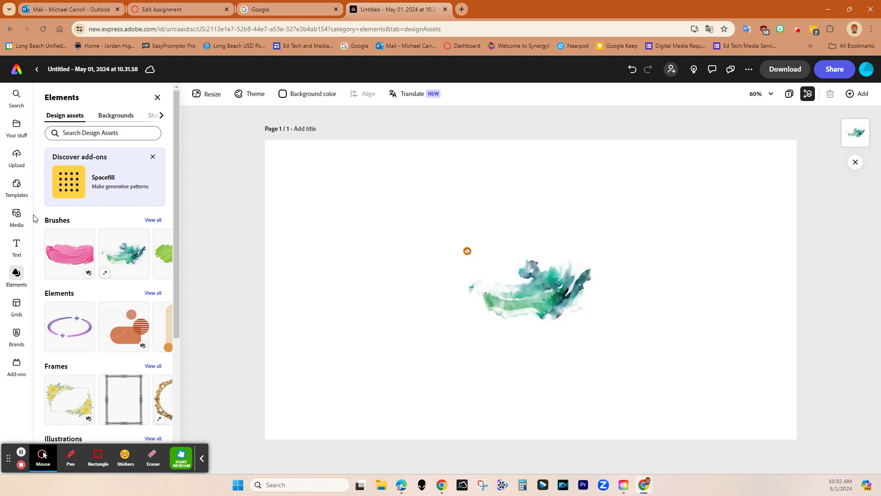
pyautogui.click(546, 274)
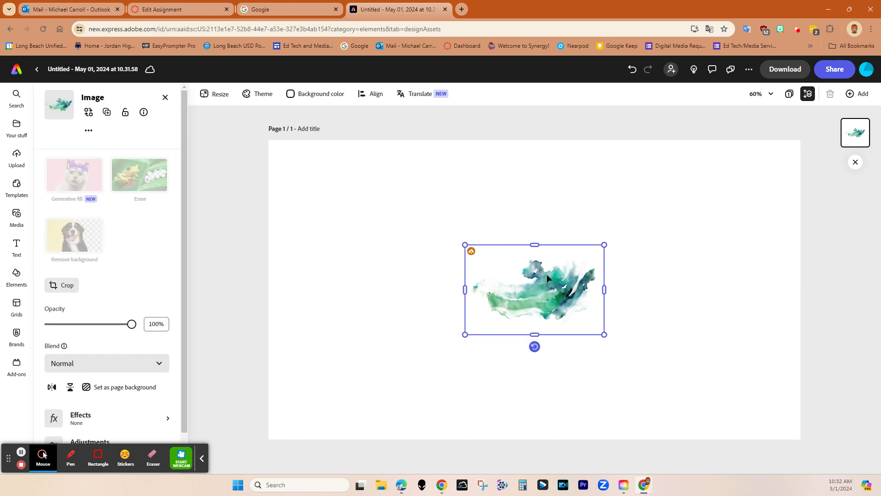
pyautogui.press('Delete')
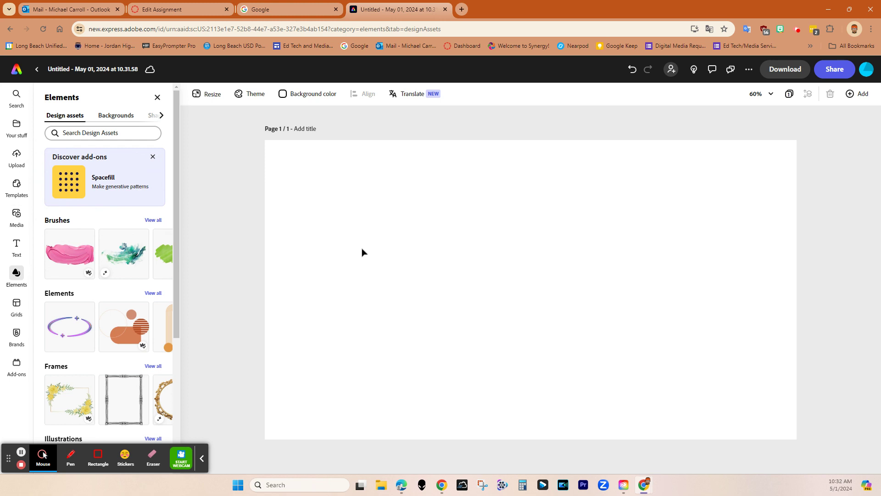
# Apply the Nature background with the moon, mountains and night sky to the page, and select the background image.
pyautogui.click(103, 117)
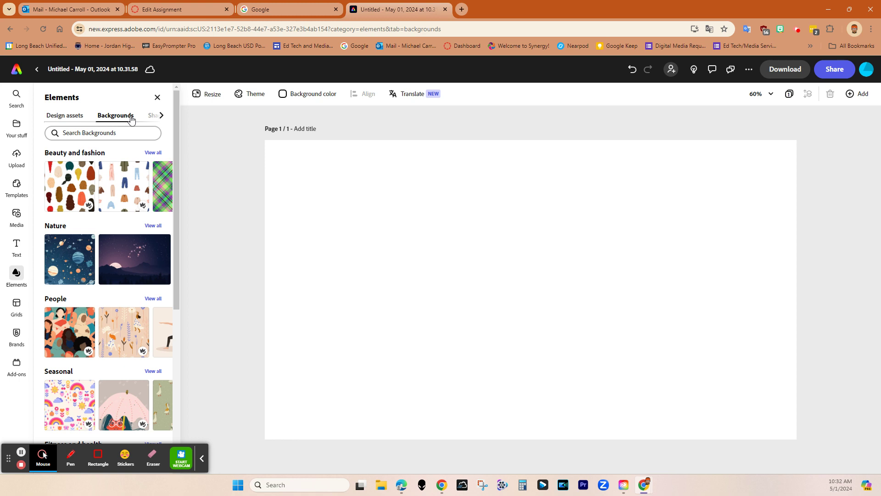
pyautogui.click(135, 255)
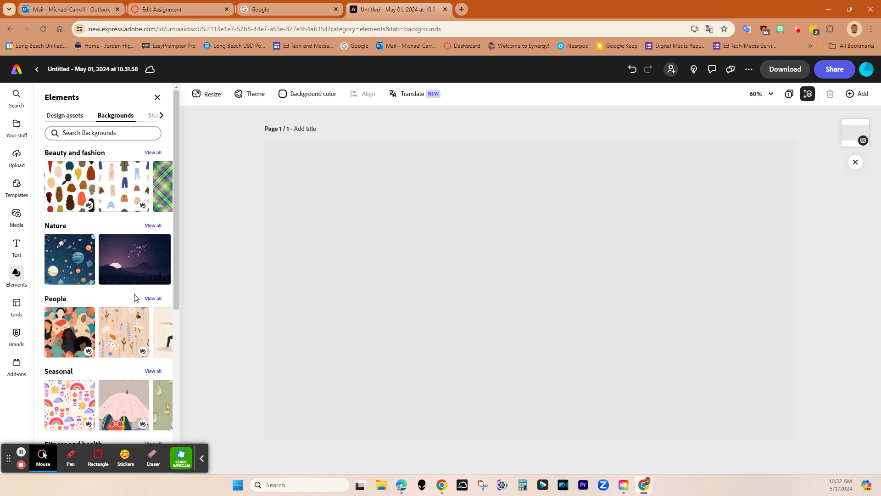
pyautogui.click(453, 232)
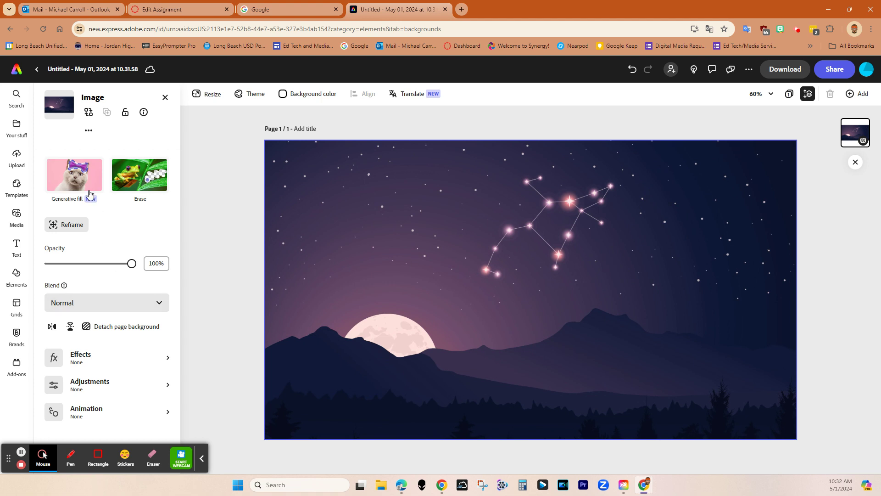
# View the Generative fill options for the background image, and return to the Youtube video templates.
pyautogui.moveTo(78, 178)
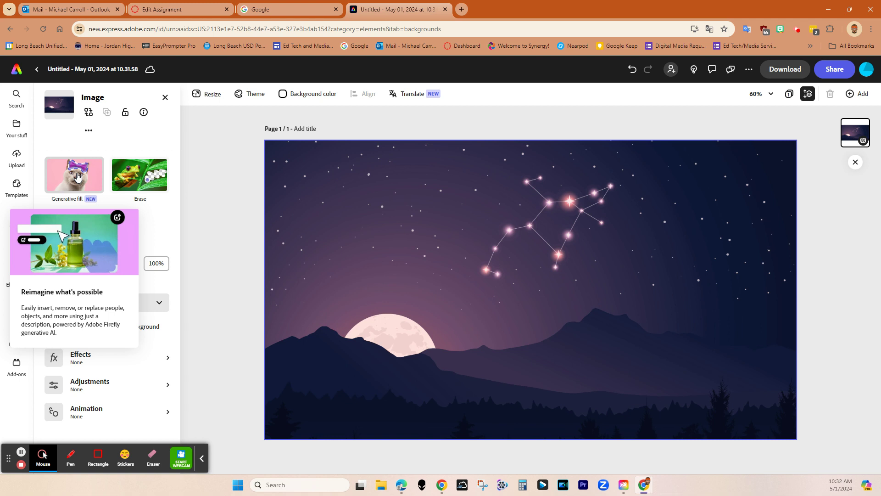
pyautogui.click(78, 178)
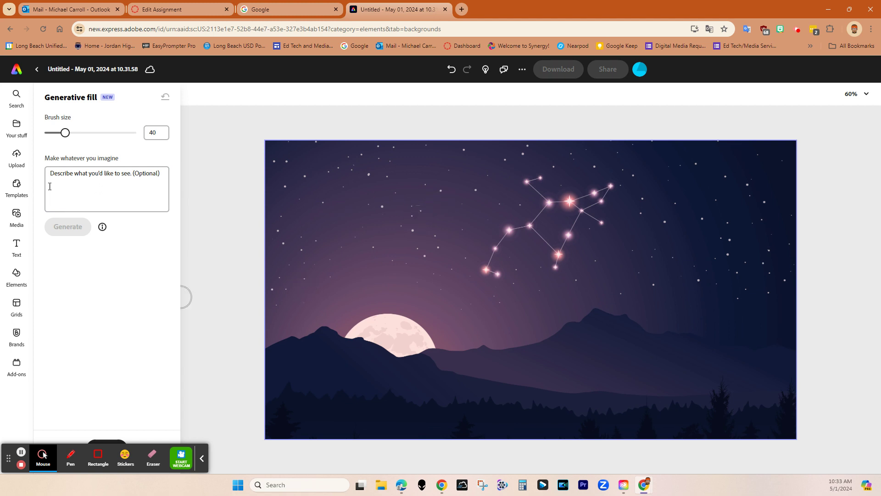
pyautogui.click(15, 185)
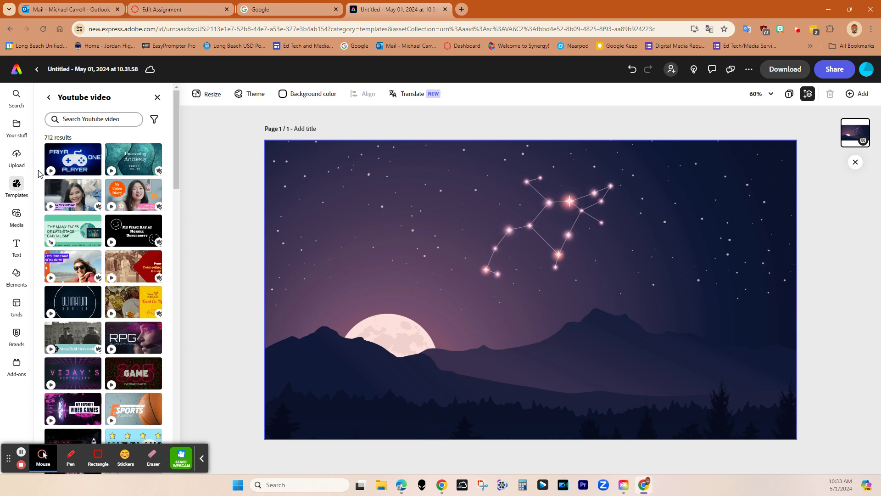
pyautogui.moveTo(176, 146)
pyautogui.mouseDown()
pyautogui.moveTo(169, 285)
pyautogui.moveTo(182, 445)
pyautogui.moveTo(175, 146)
pyautogui.mouseUp()
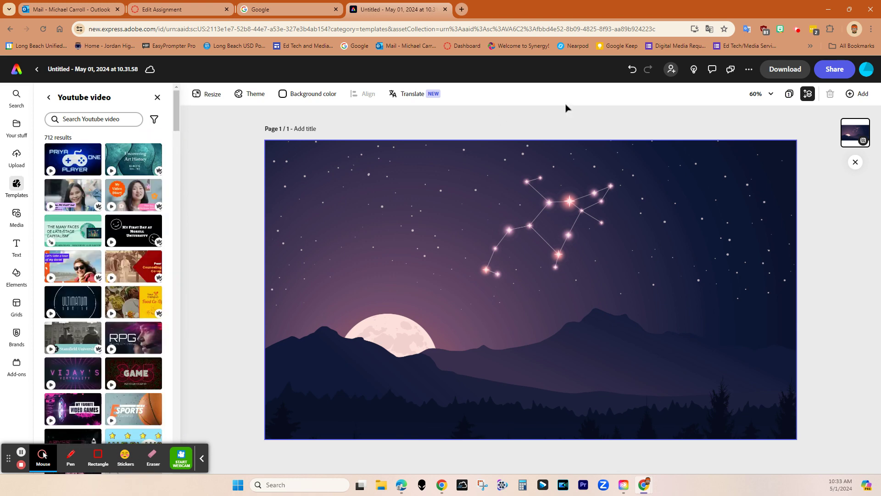